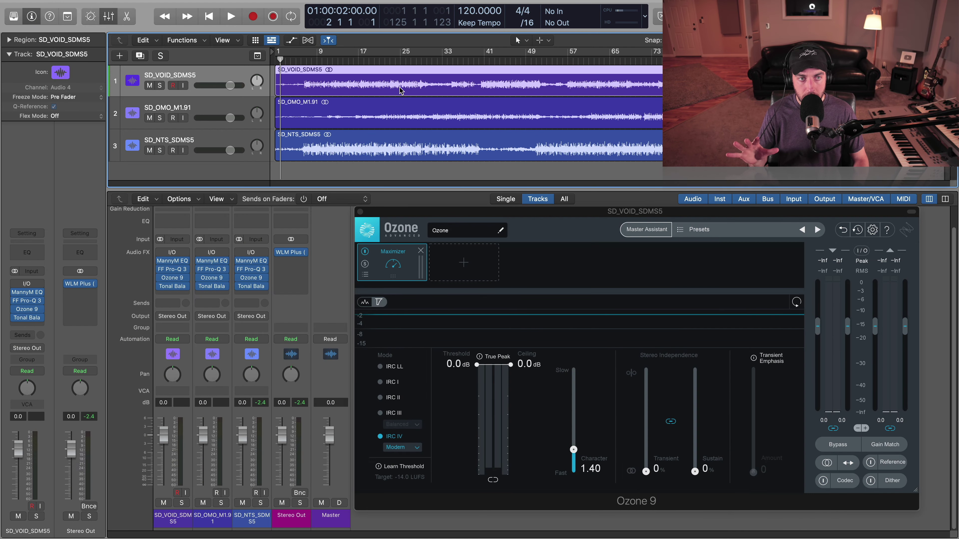
- Open the WLM Plus loudness meter on the Stereo Out and reset its readings
click(396, 112)
key(Down)
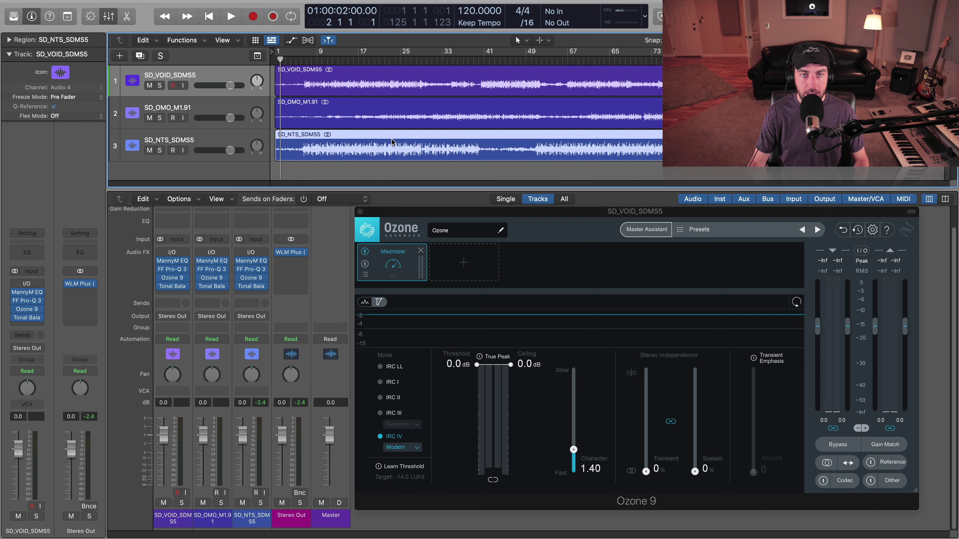
key(Up)
key(Up)
key(Down)
click(402, 82)
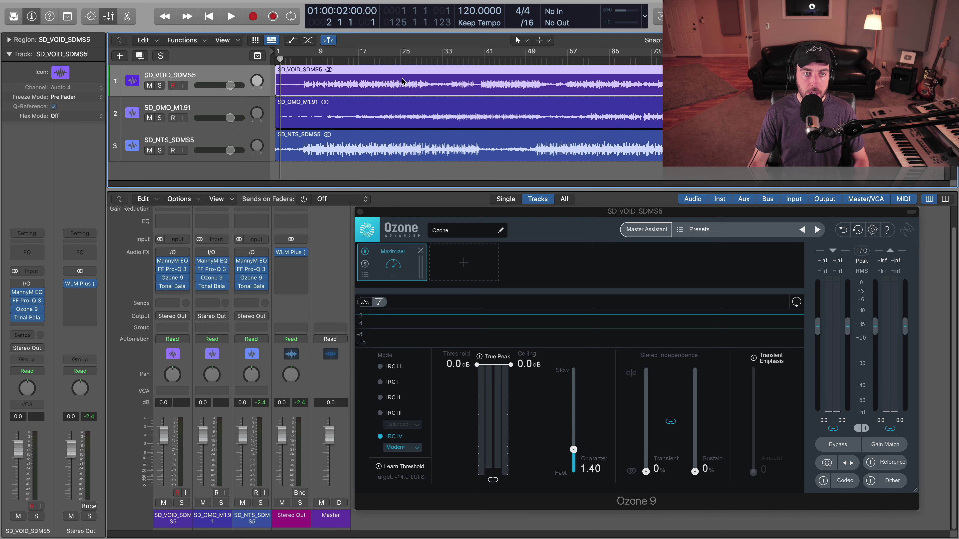
click(291, 252)
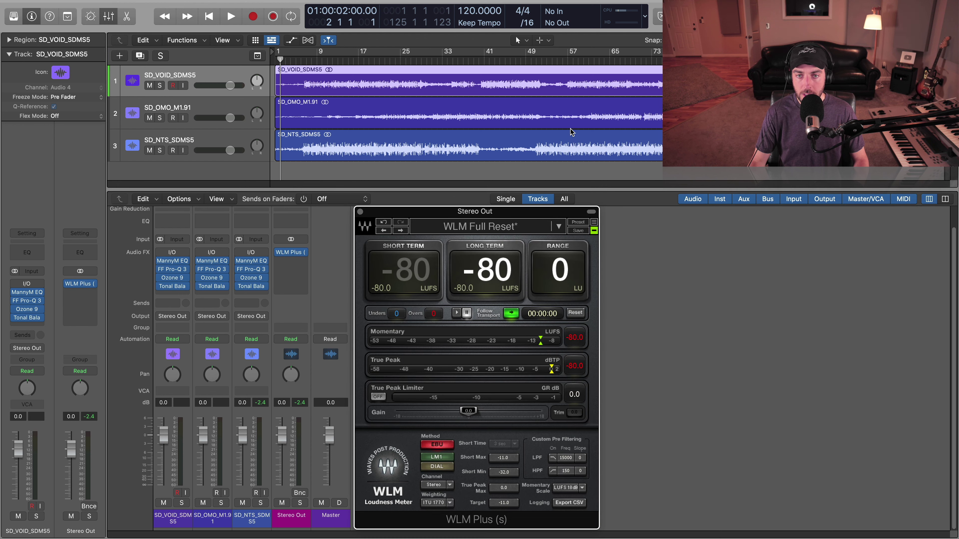
click(576, 313)
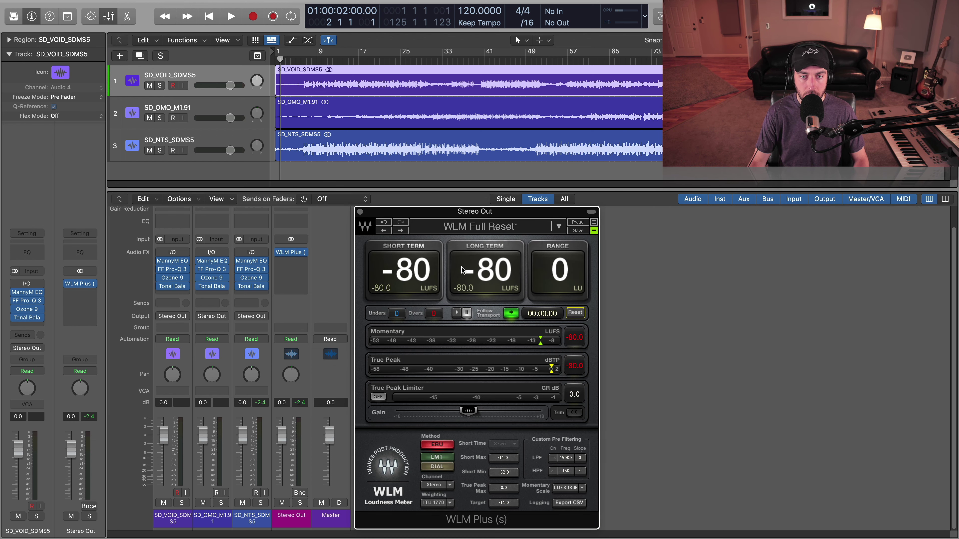
- Solo SD_VOID_SDMS5 and play it from bar 14, reading about -21 LUFS long-term
click(378, 125)
click(389, 100)
click(389, 86)
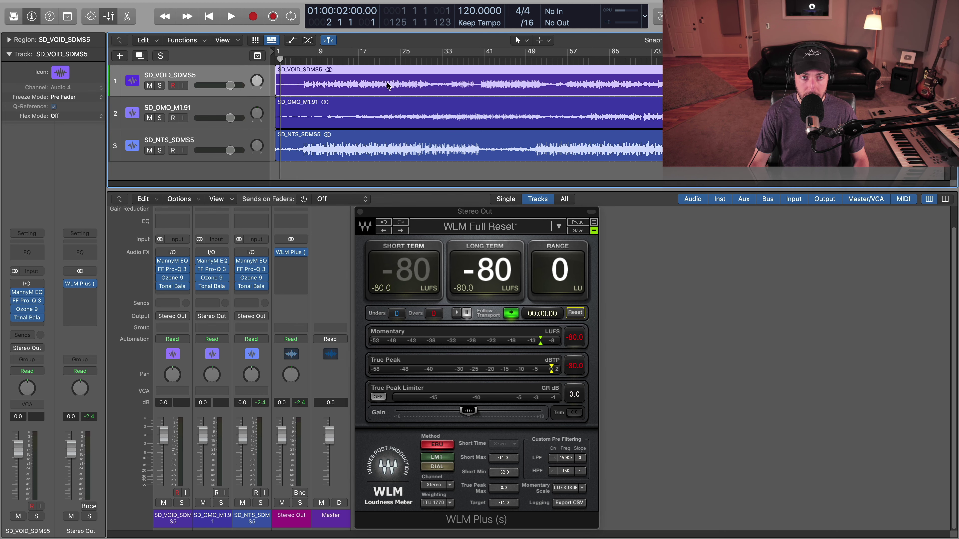
drag(353, 62, 343, 62)
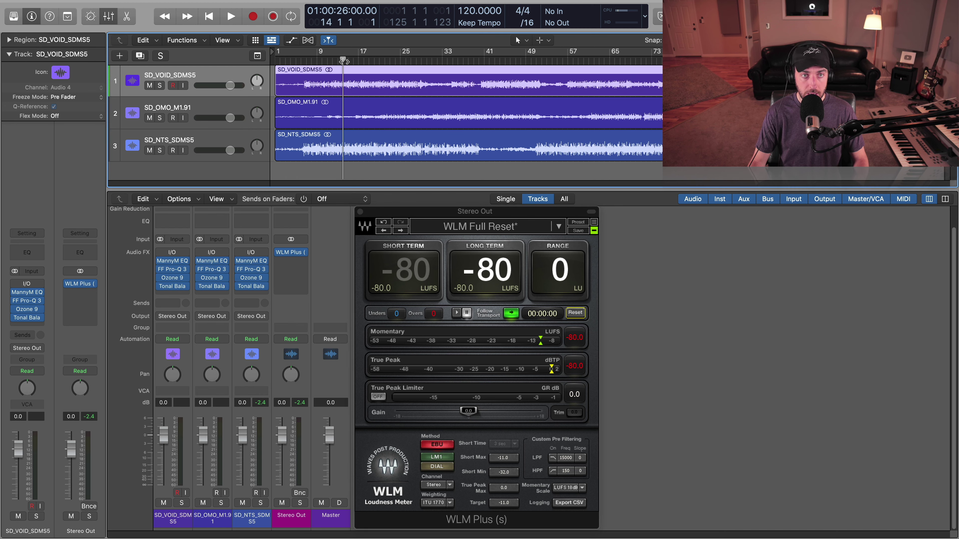
click(158, 86)
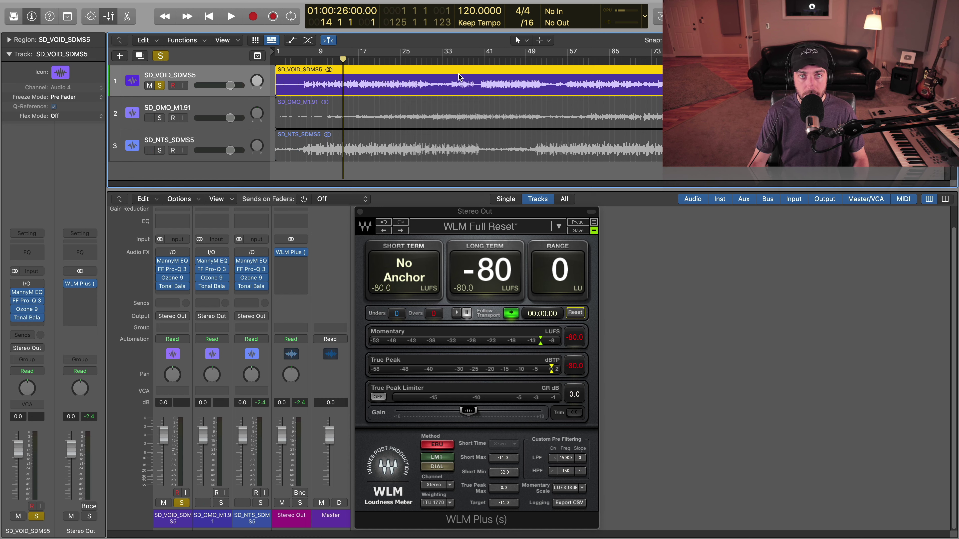
key(space)
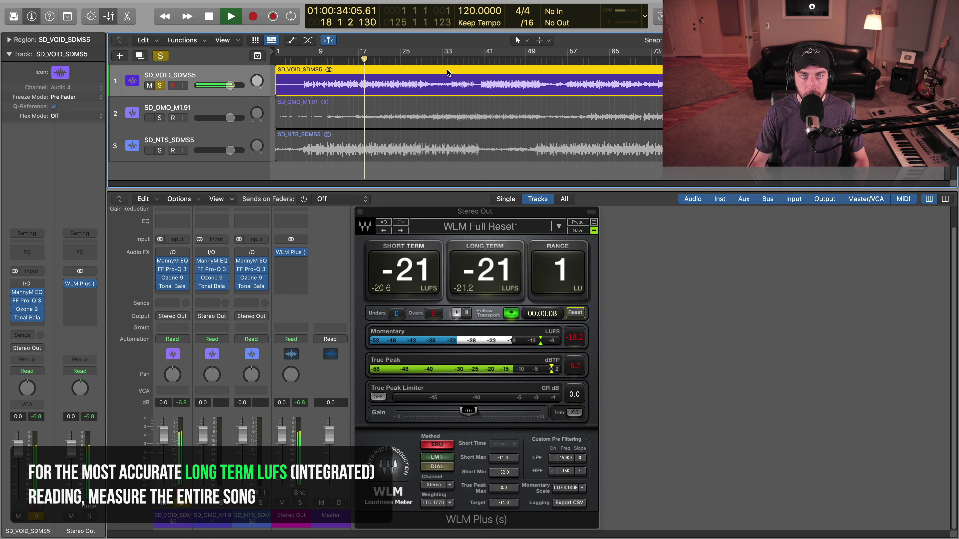
key(space)
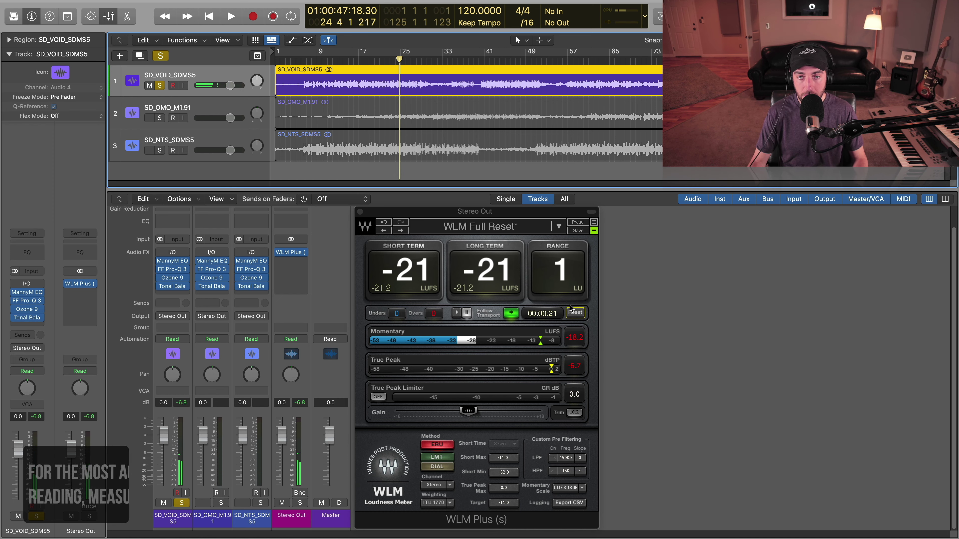
- Reset the meter and measure the other songs from bars 32 and 57, about -23 and -17 LUFS
click(575, 312)
click(378, 114)
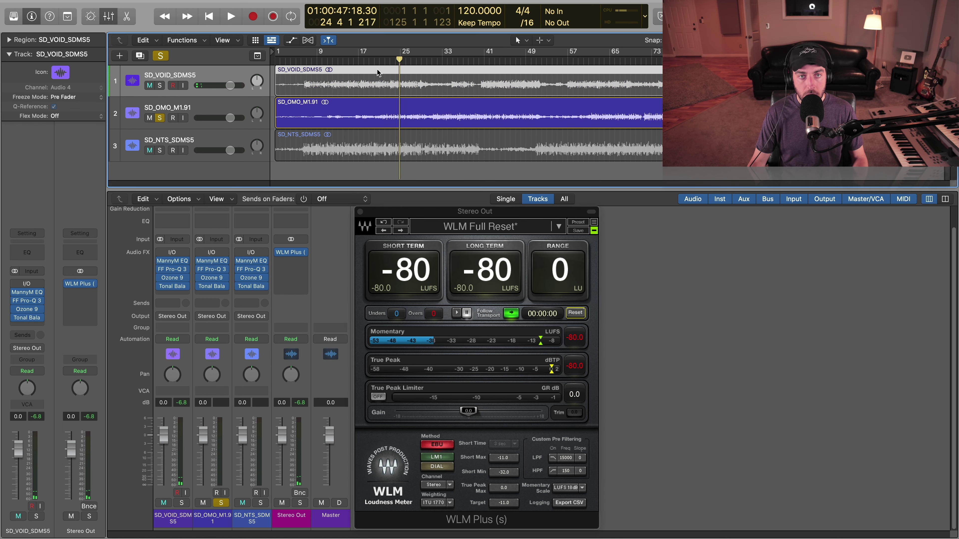
click(438, 59)
key(space)
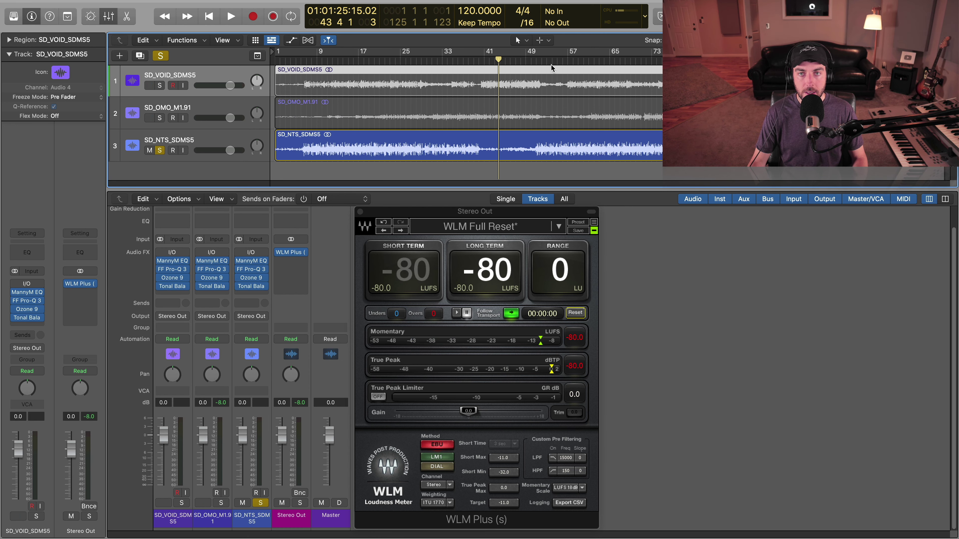
click(565, 61)
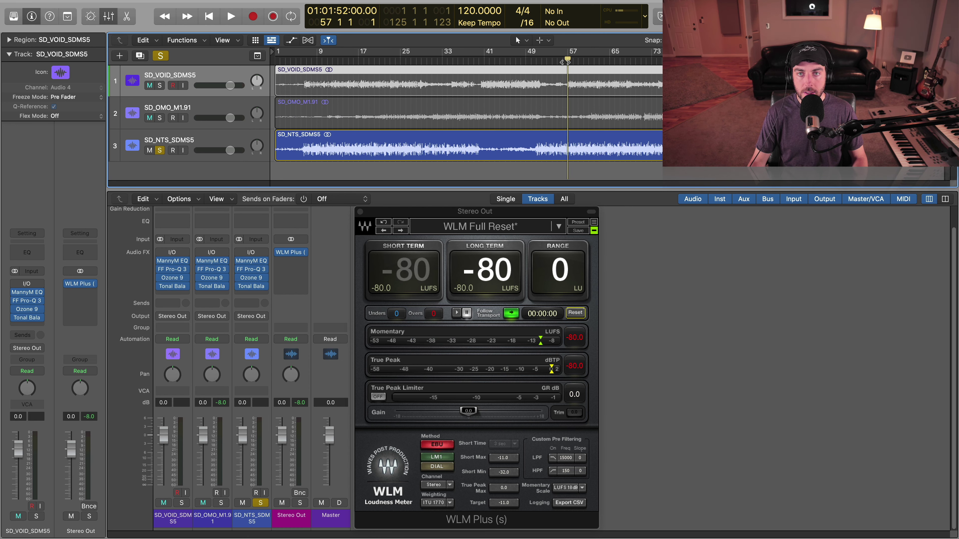
key(space)
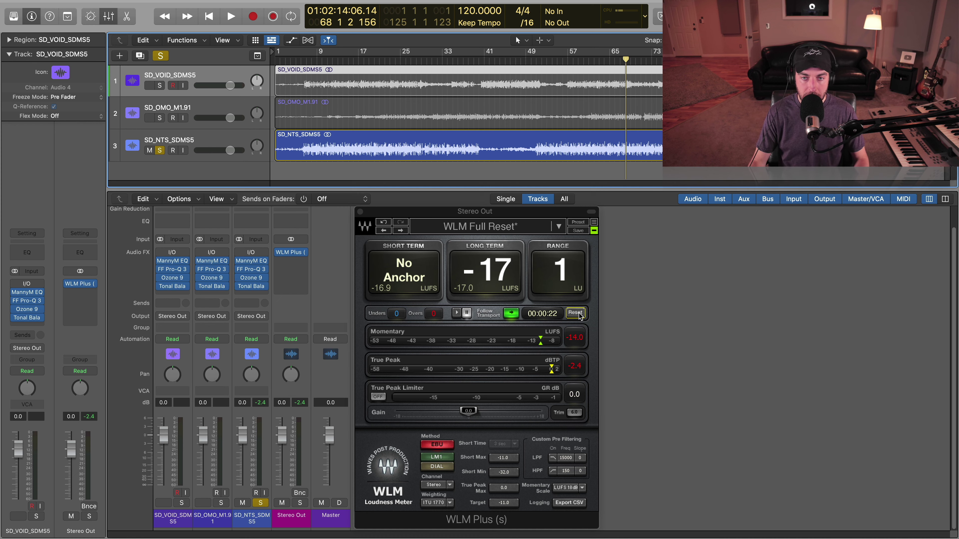
- Reset WLM Plus, unsolo SD_NTS_SDMS5, and open SD_VOID_SDMS5's Ozone 9 Maximizer with a -0.1 dB ceiling
click(580, 315)
click(160, 151)
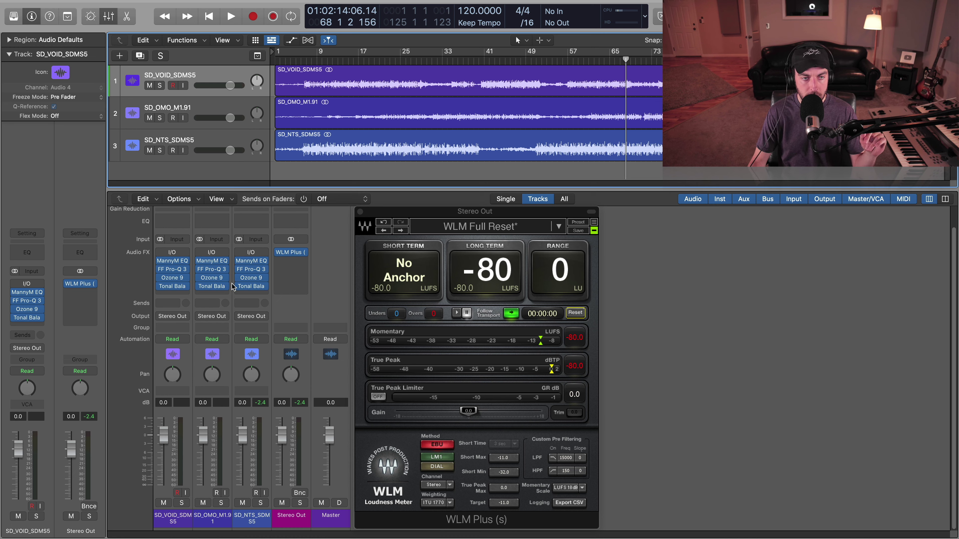
click(172, 279)
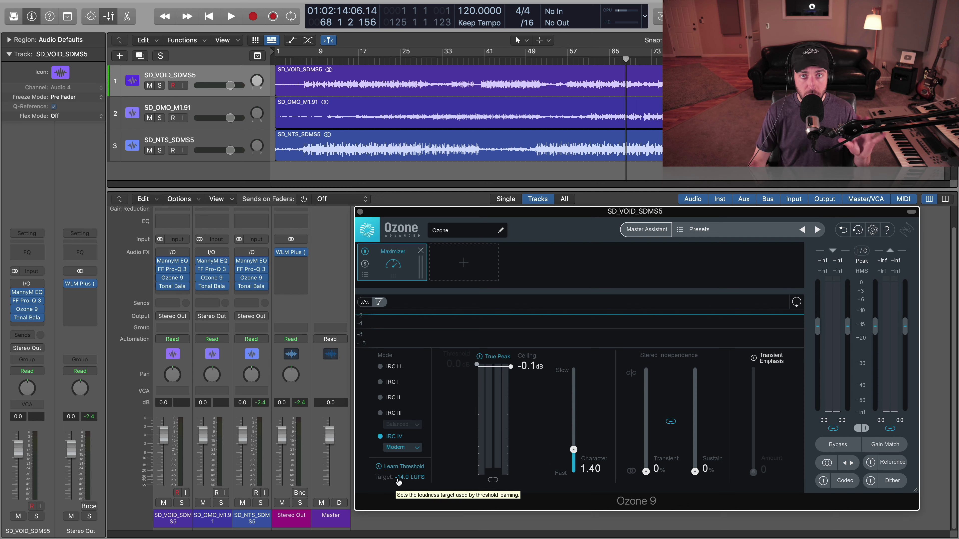
click(195, 78)
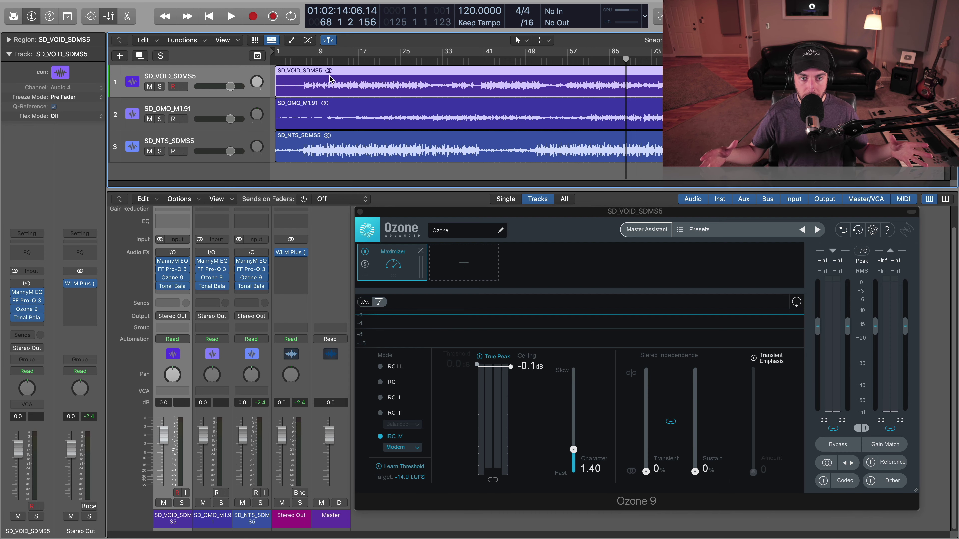
- Bring up WLM Plus on the Stereo Out and select the SD_OMO_M1.91 track
click(293, 252)
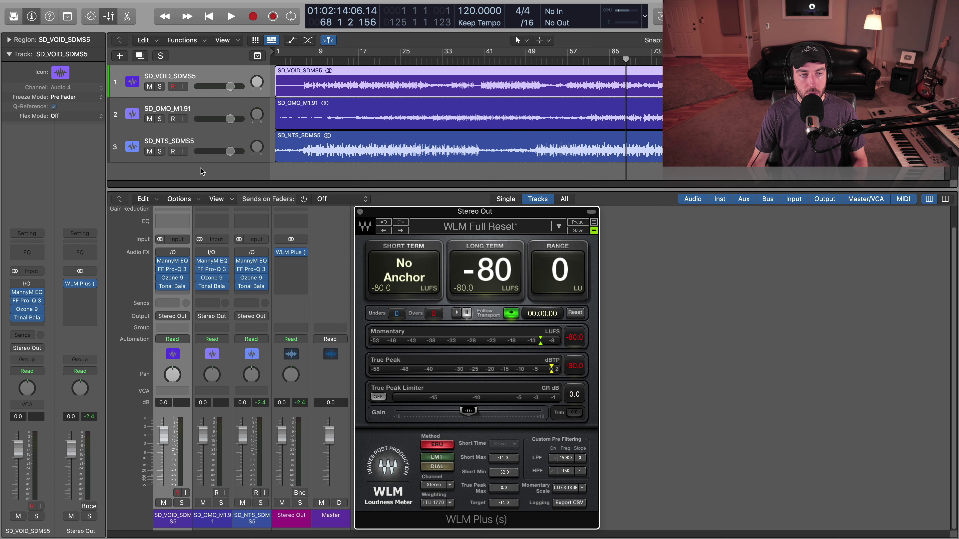
click(210, 79)
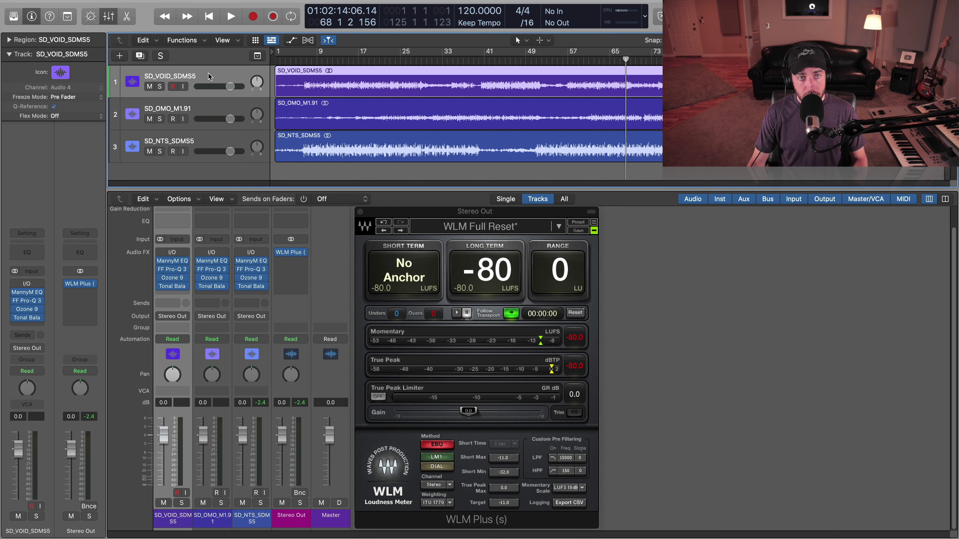
click(198, 109)
click(582, 264)
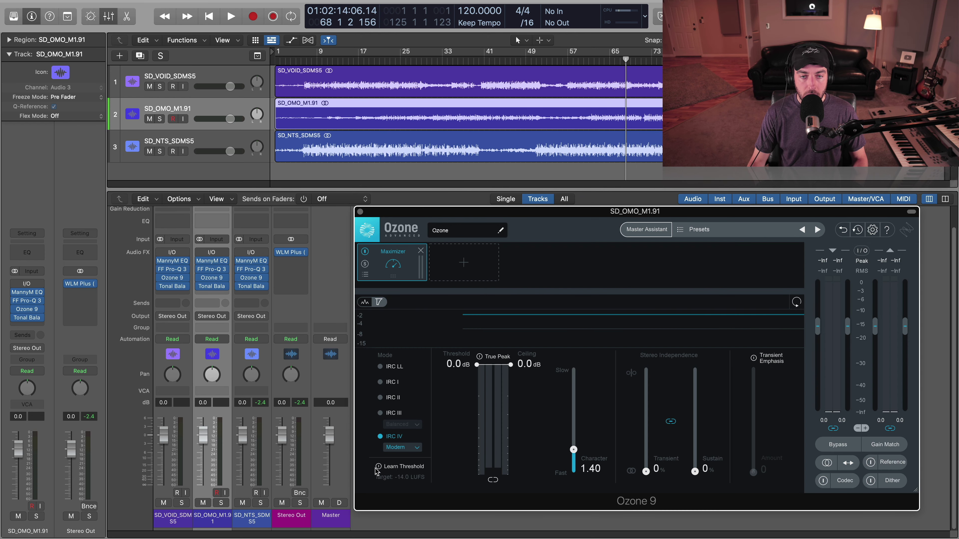
- Give the Maximizer a -0.1 dB ceiling and enable Learn Threshold with a -11.0 LUFS target
drag(514, 361, 522, 365)
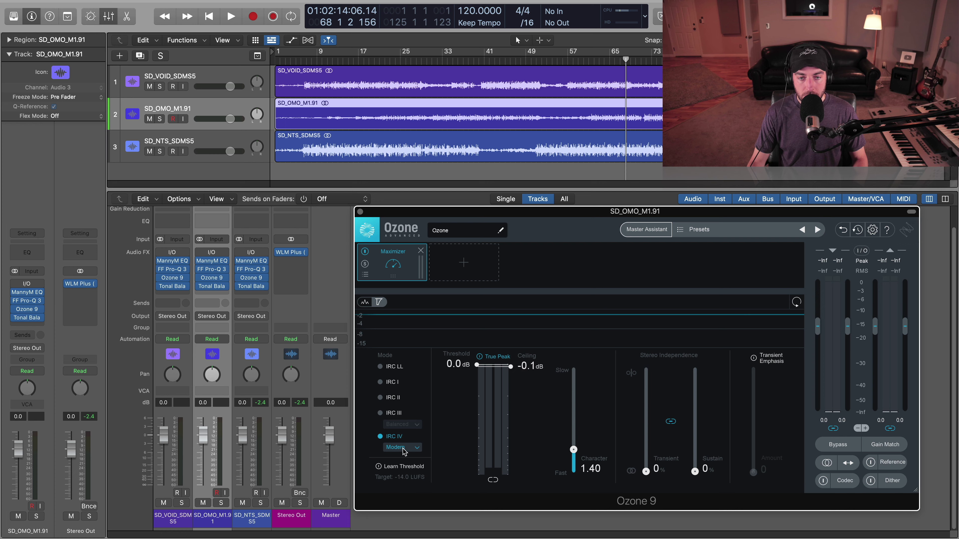
click(379, 467)
double_click(404, 478)
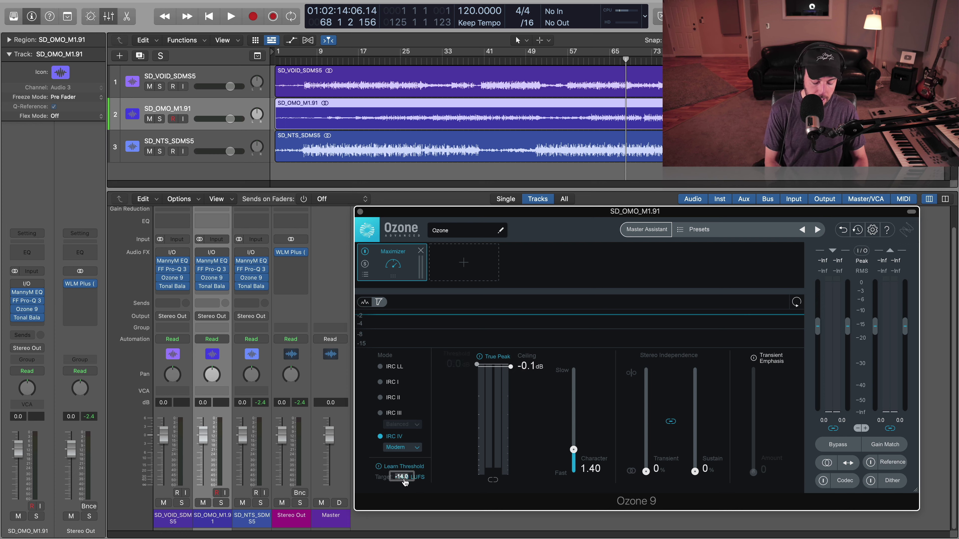
text(-11)
key(Return)
click(426, 68)
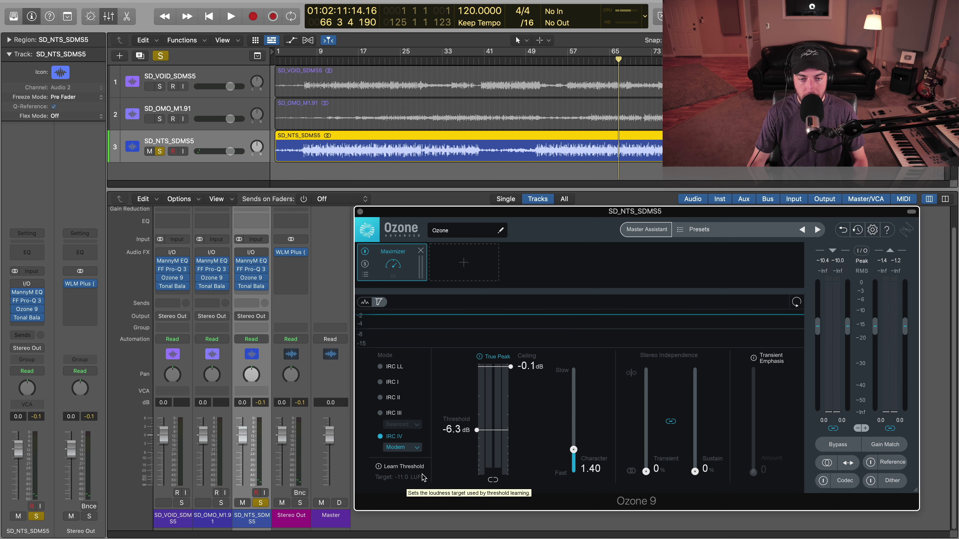
scroll(457, 434, up, 4)
- Lower SD_NTS_SDMS5's threshold to -7.0 dB, then play SD_OMO_M1.91 soloed, learning -12.4 dB
drag(458, 435, 457, 440)
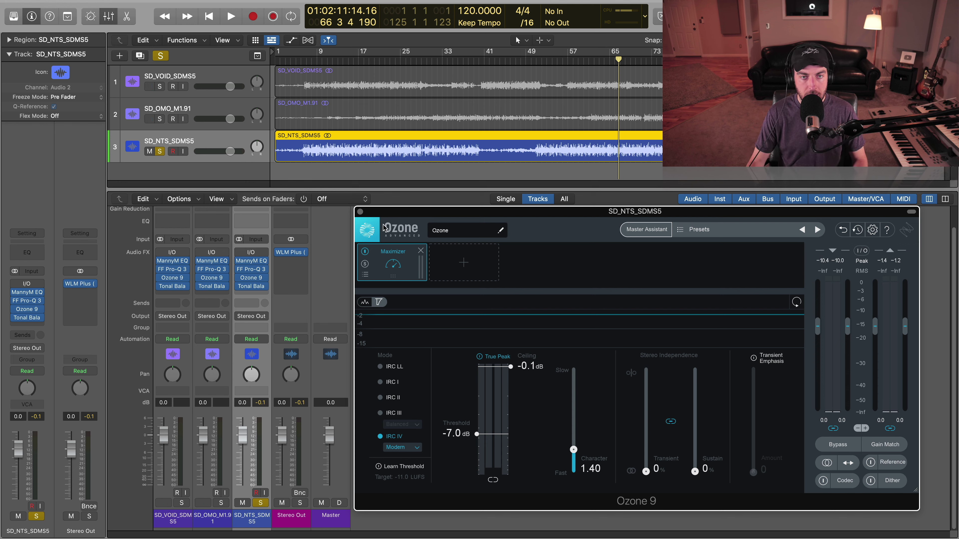
click(159, 119)
key(space)
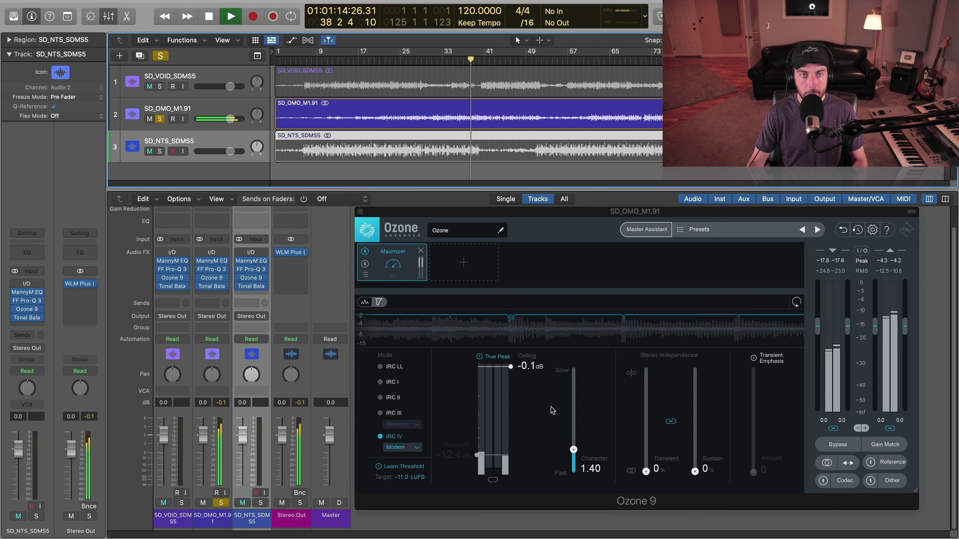
key(space)
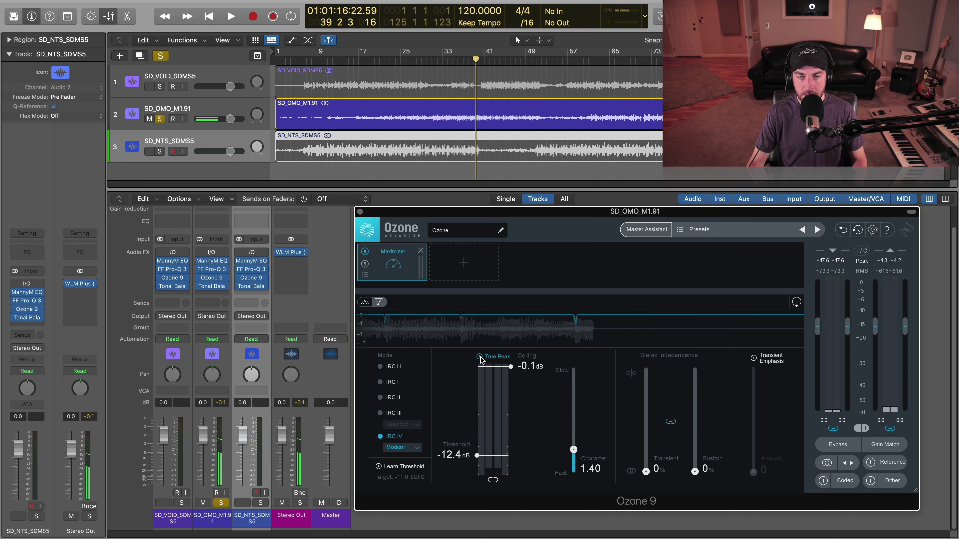
- Set SD_VOID_SDMS5's learn target to -11.0 LUFS and play it soloed, learning a -10.5 dB threshold
click(159, 119)
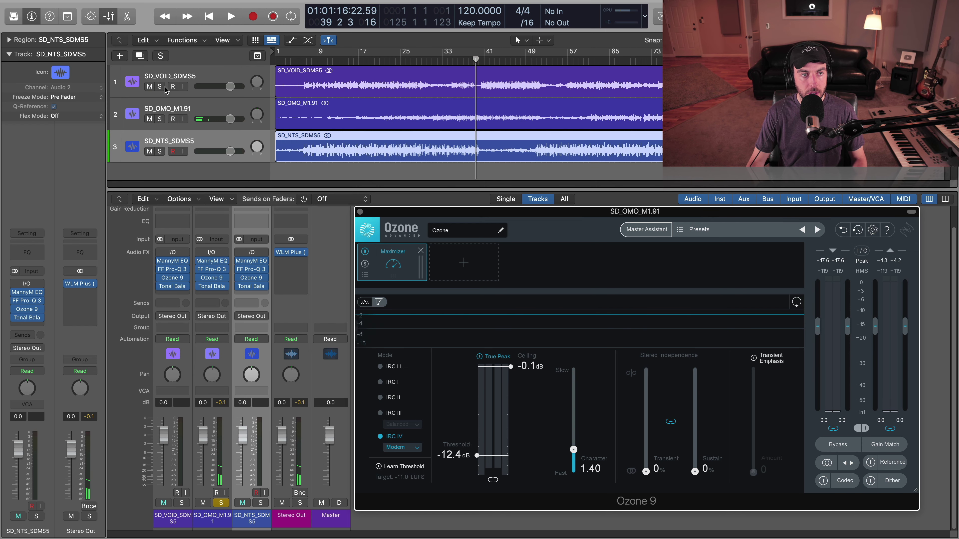
click(168, 94)
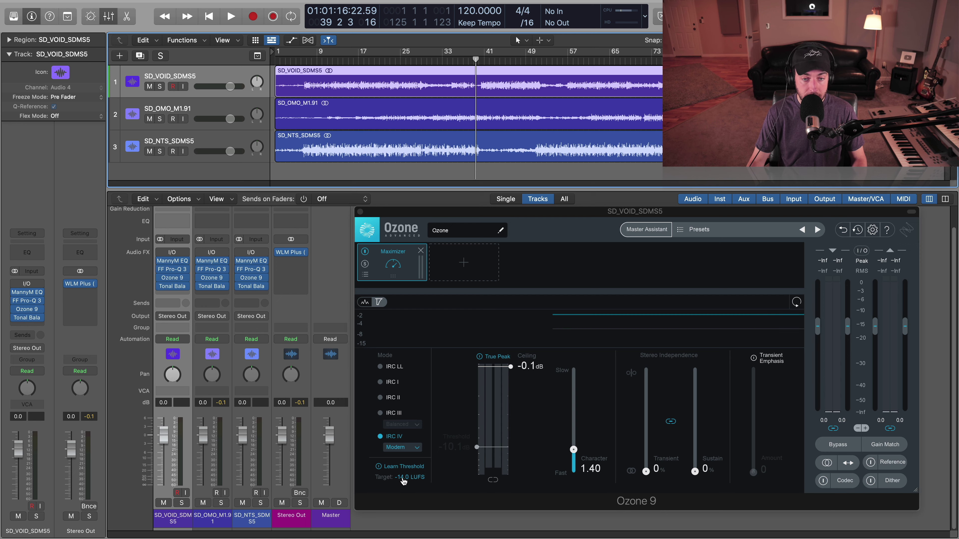
drag(403, 482, 404, 464)
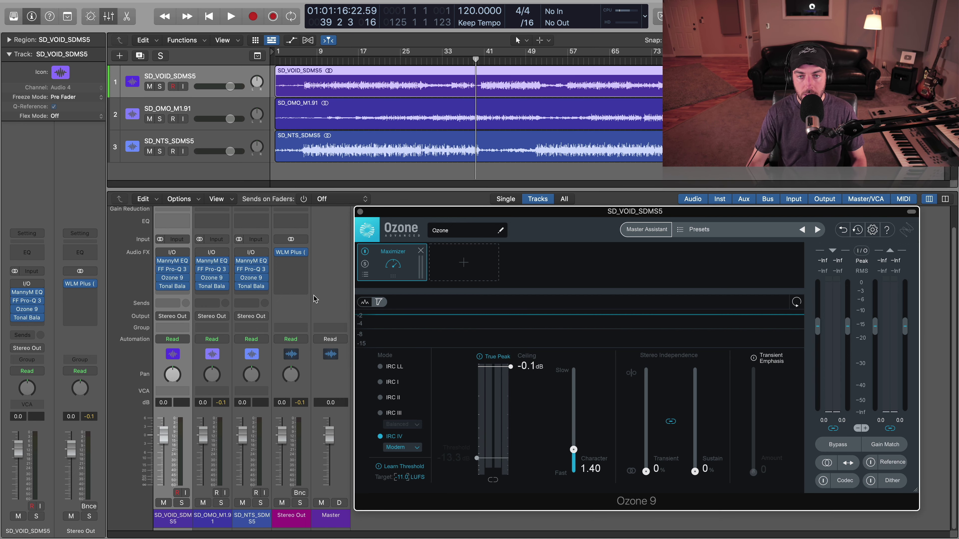
click(365, 60)
key(ctrl+s)
key(space)
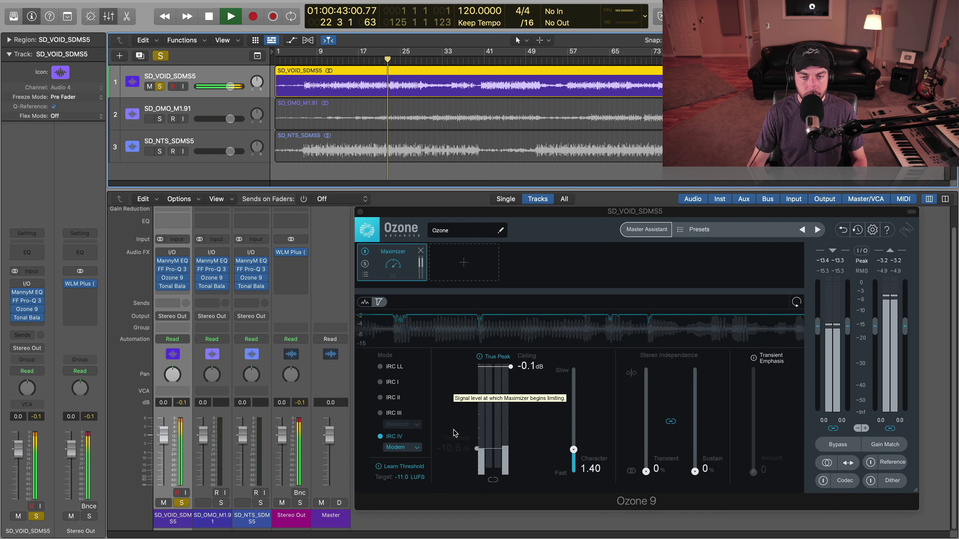
key(space)
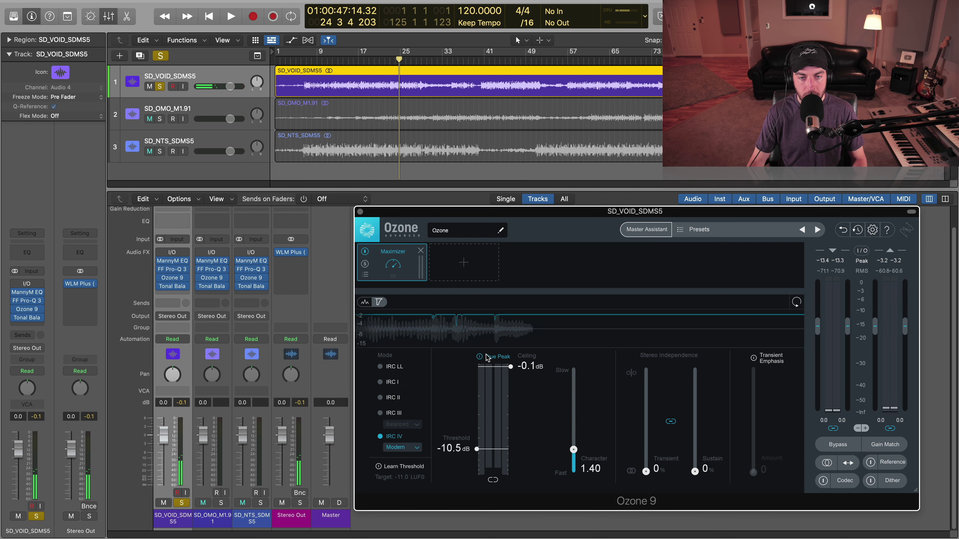
click(292, 255)
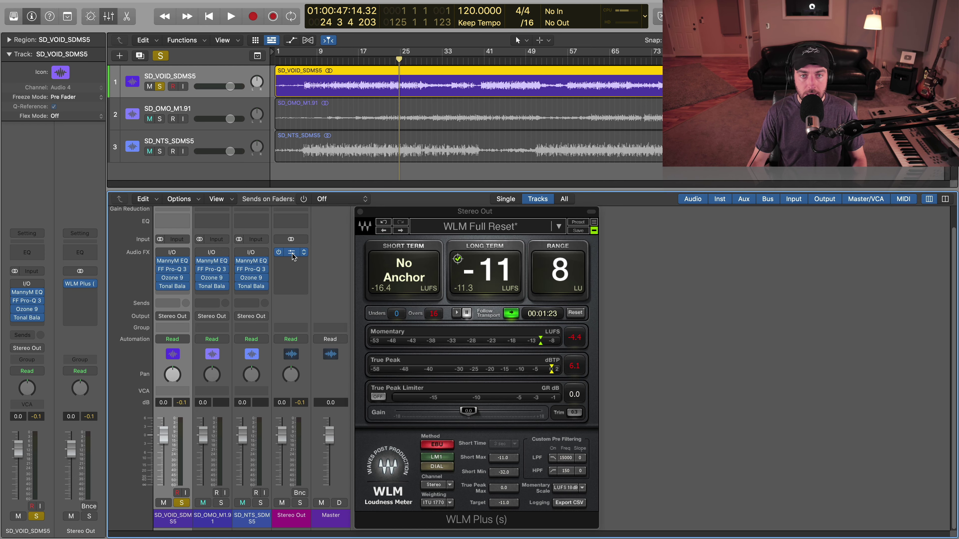
- Reset WLM Plus and solo SD_VOID_SDMS5, SD_NTS_SDMS5, then SD_OMO_M1.91, each reading about -11 LUFS
click(576, 313)
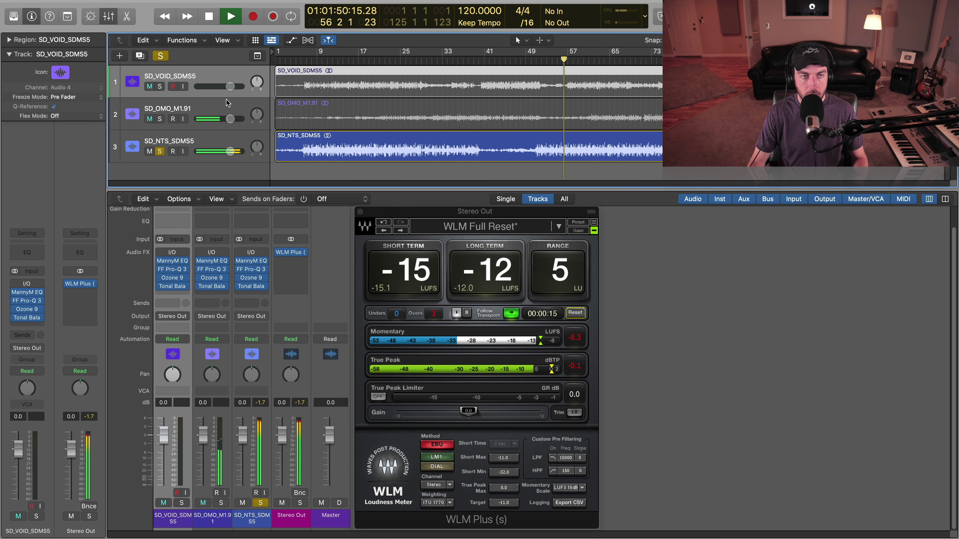
alt+click(161, 86)
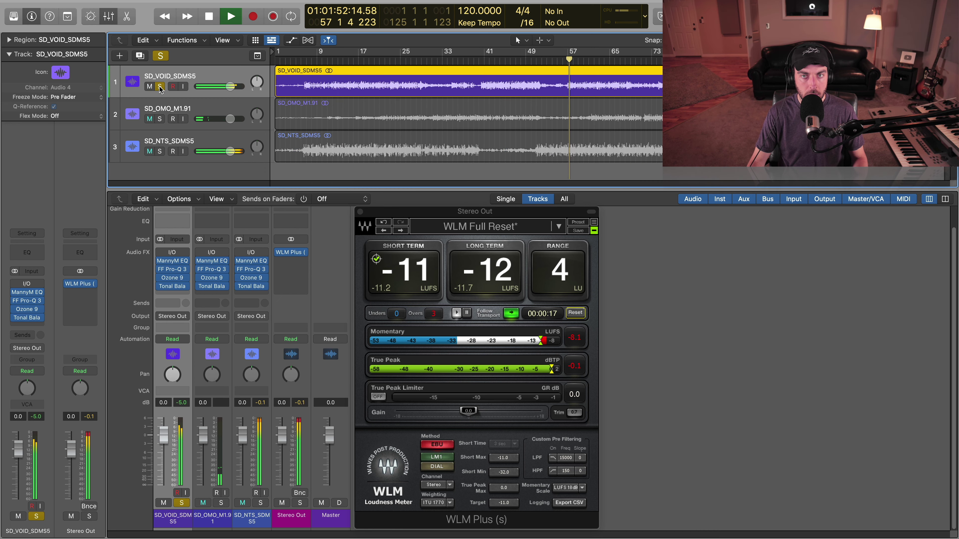
alt+click(160, 151)
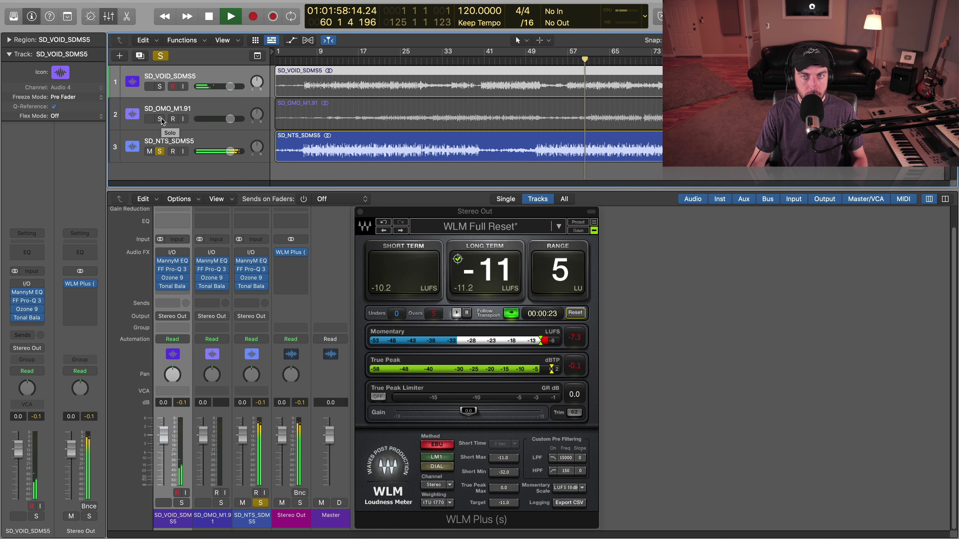
alt+click(160, 119)
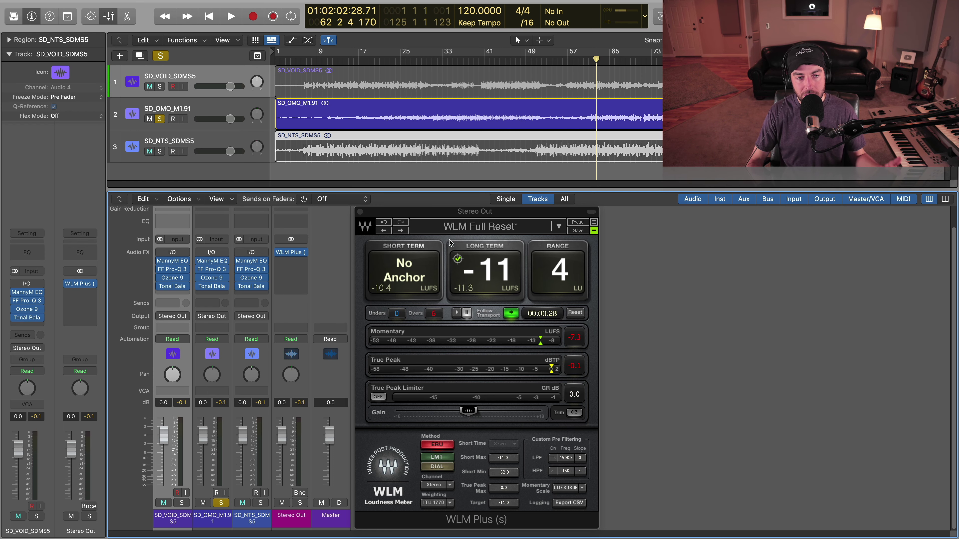
- Reopen SD_VOID_SDMS5's Ozone 9 Maximizer, showing its -10.5 dB threshold and -11.0 LUFS target
mouse_move(170, 280)
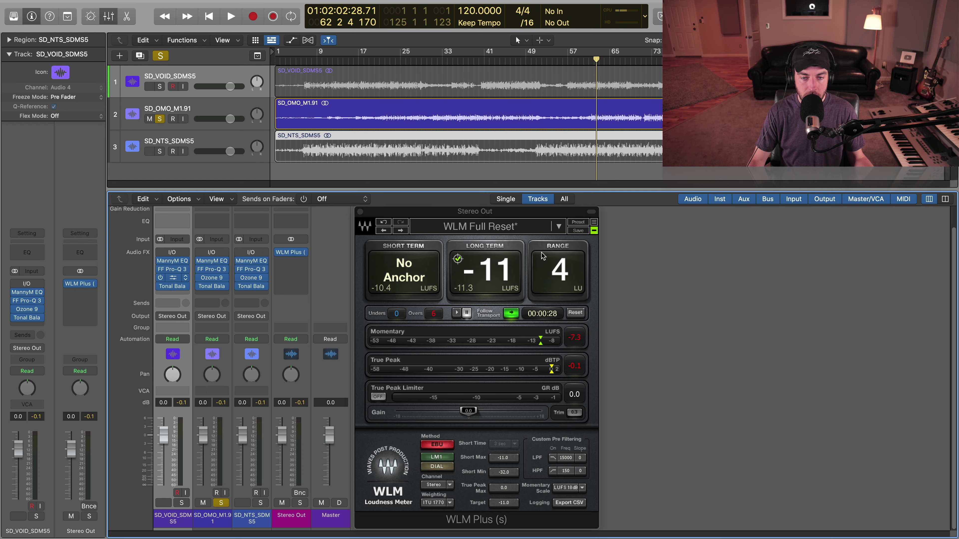
click(172, 277)
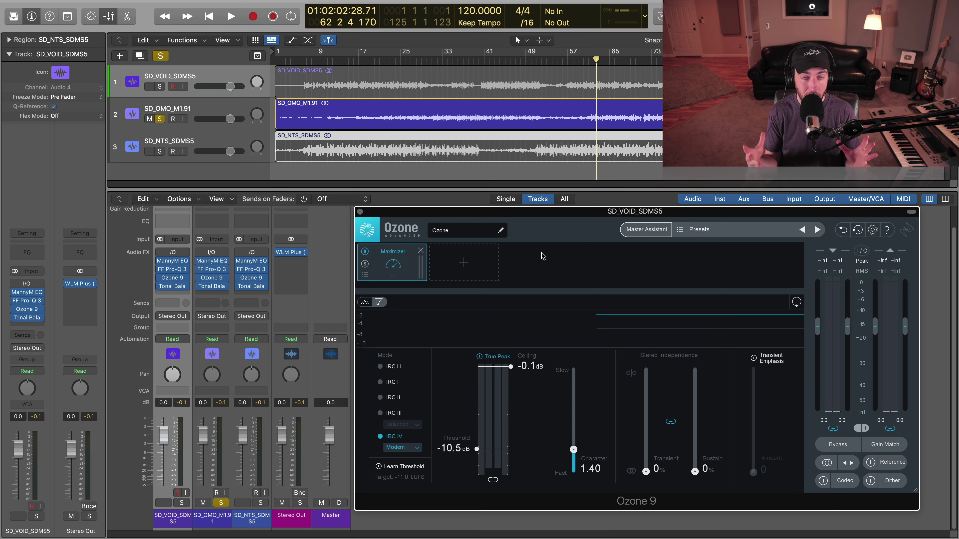